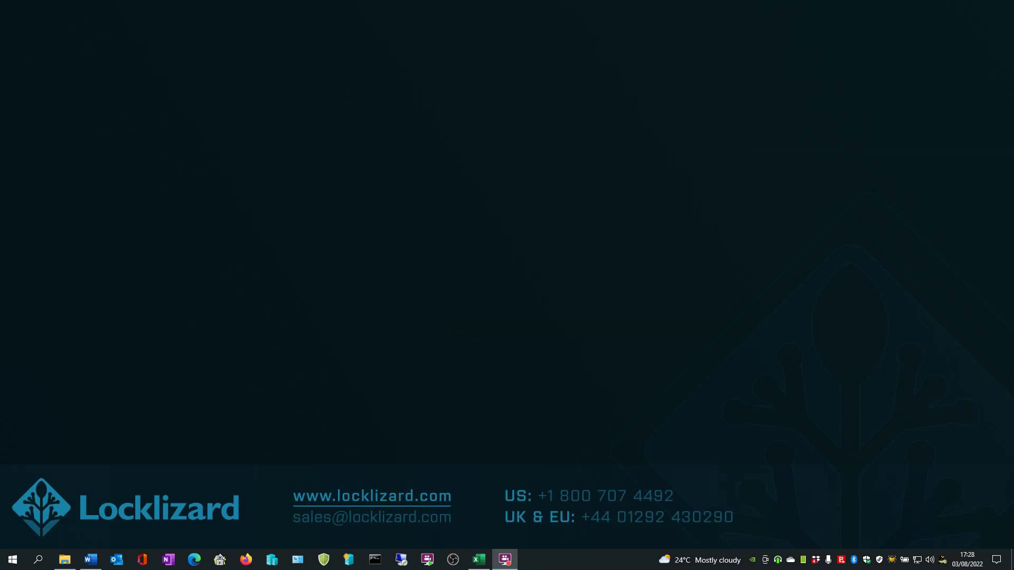
From the _1Demo Files folder, start making Access-Overview.pdf a secure PDF.
click(64, 561)
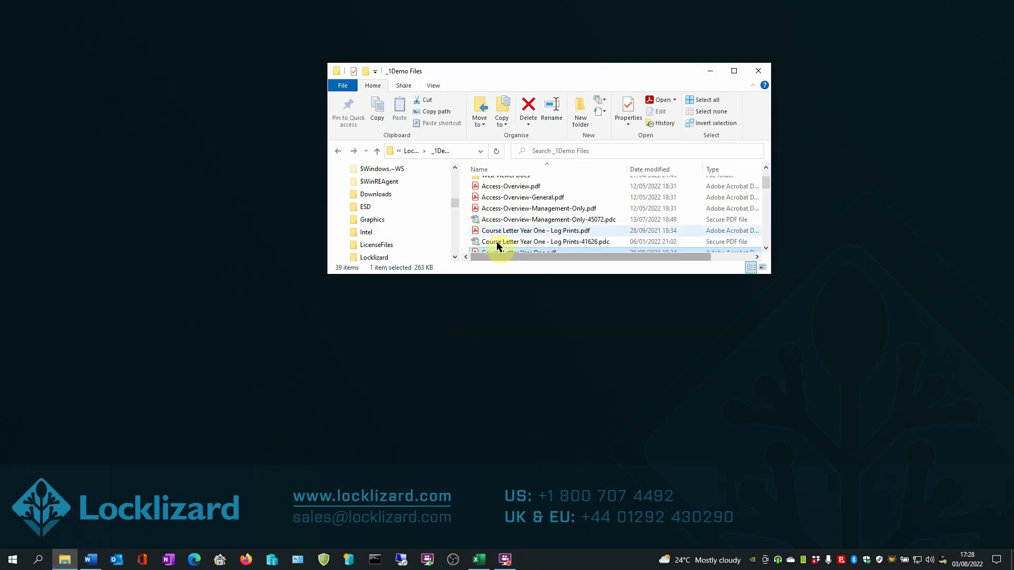
right_click(511, 187)
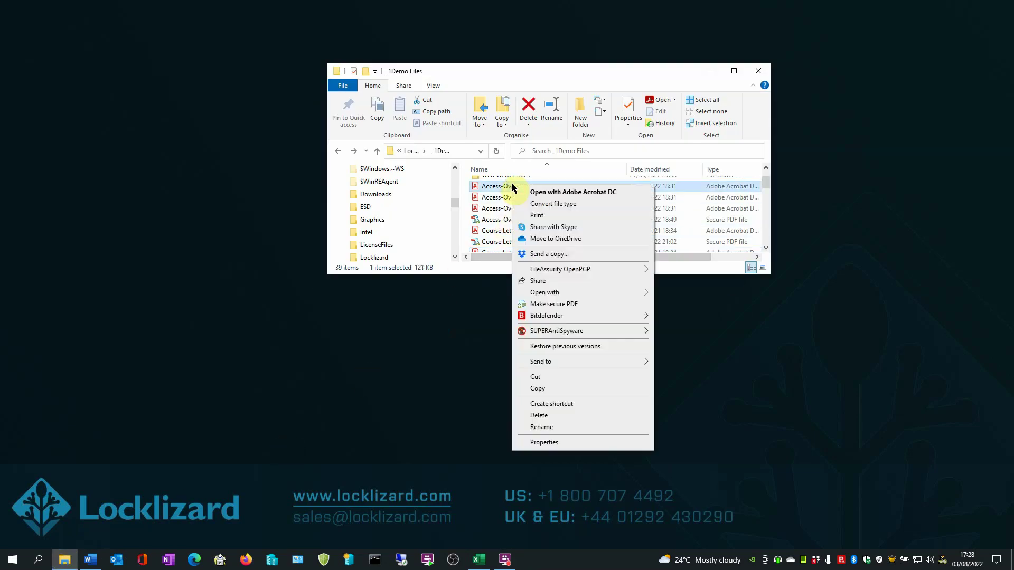
click(571, 304)
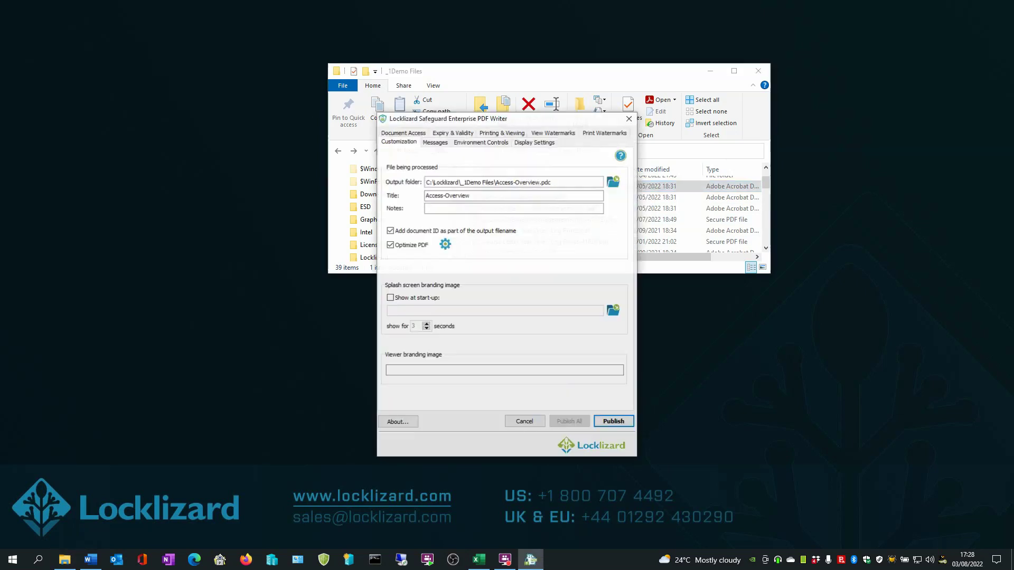
Keep document access set to All customers, then view the Expiry & Validity settings.
click(412, 133)
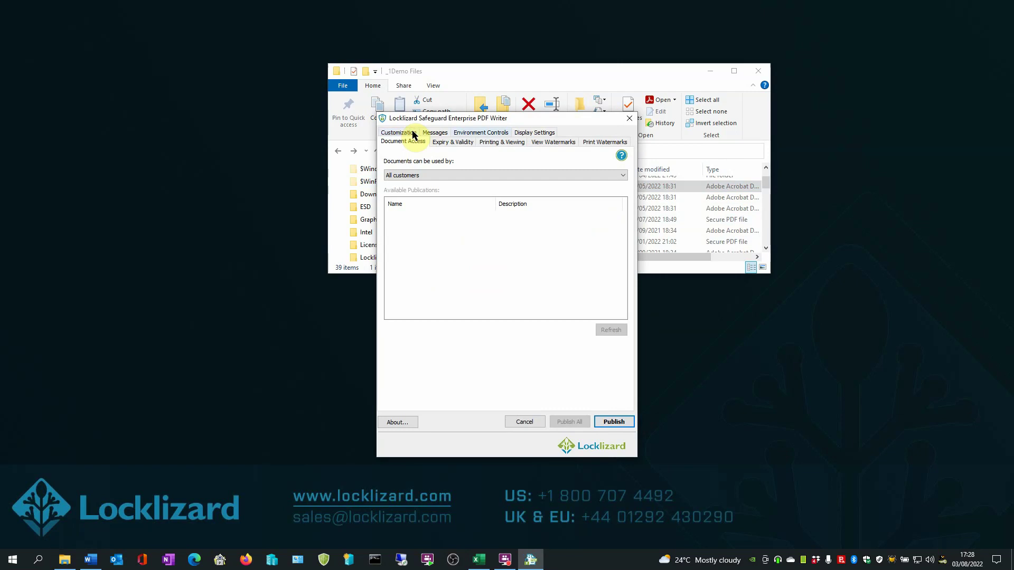
click(622, 176)
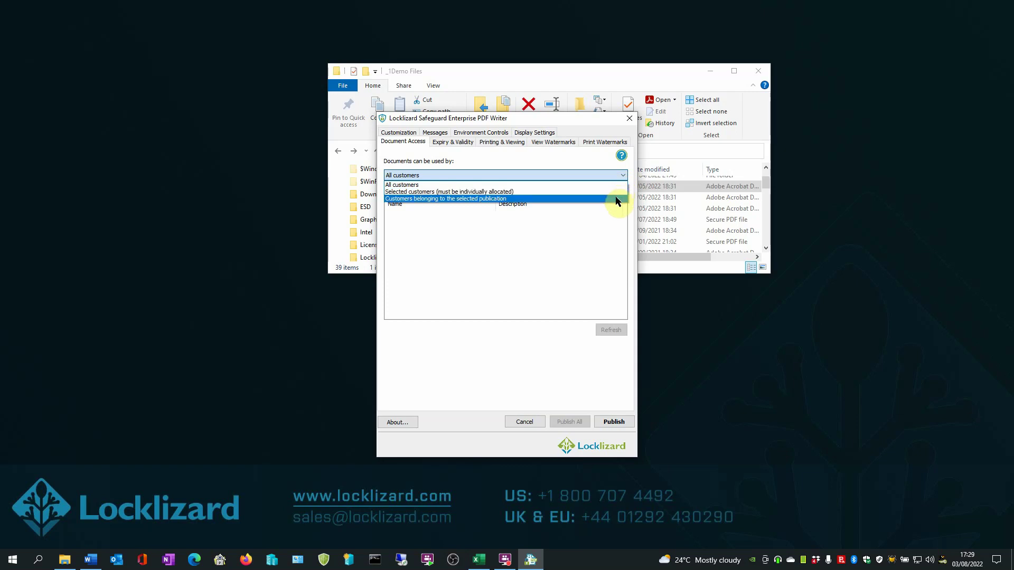
click(614, 174)
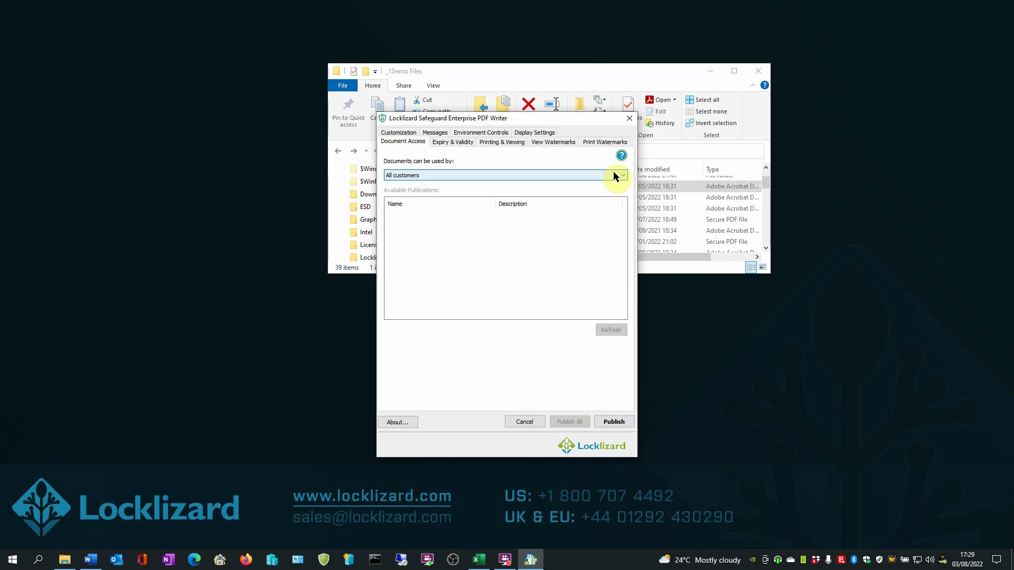
click(452, 143)
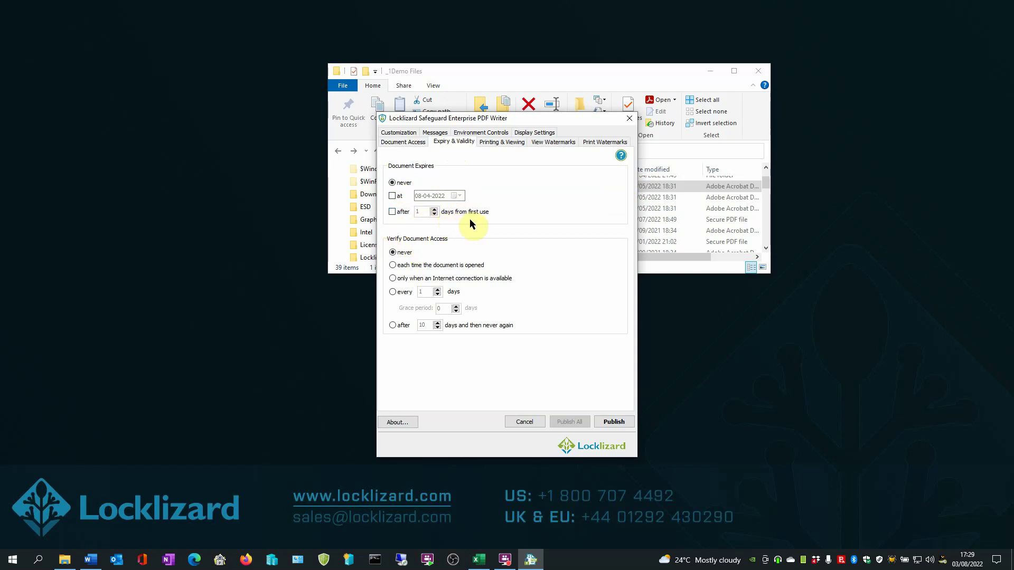
Review the Printing & Viewing restrictions, where printing is disallowed.
click(502, 142)
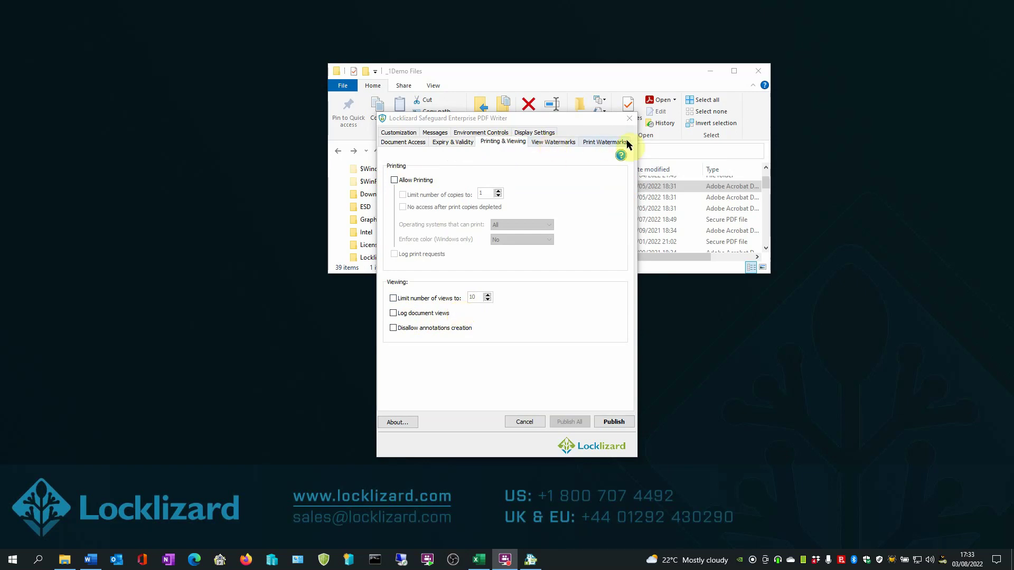
Enable a text watermark showing user name, company, email and date across the page.
click(544, 142)
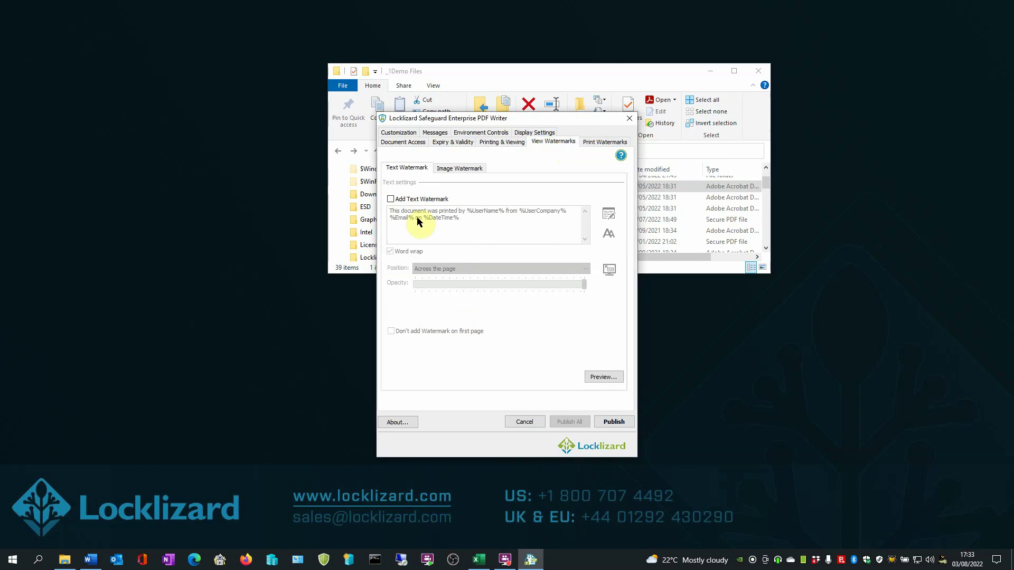
click(391, 200)
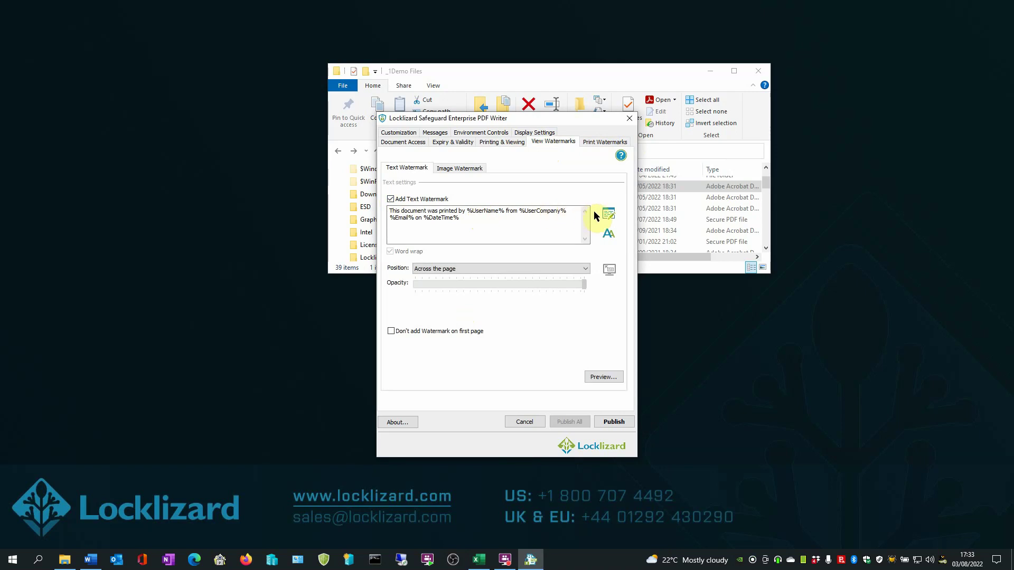
click(606, 212)
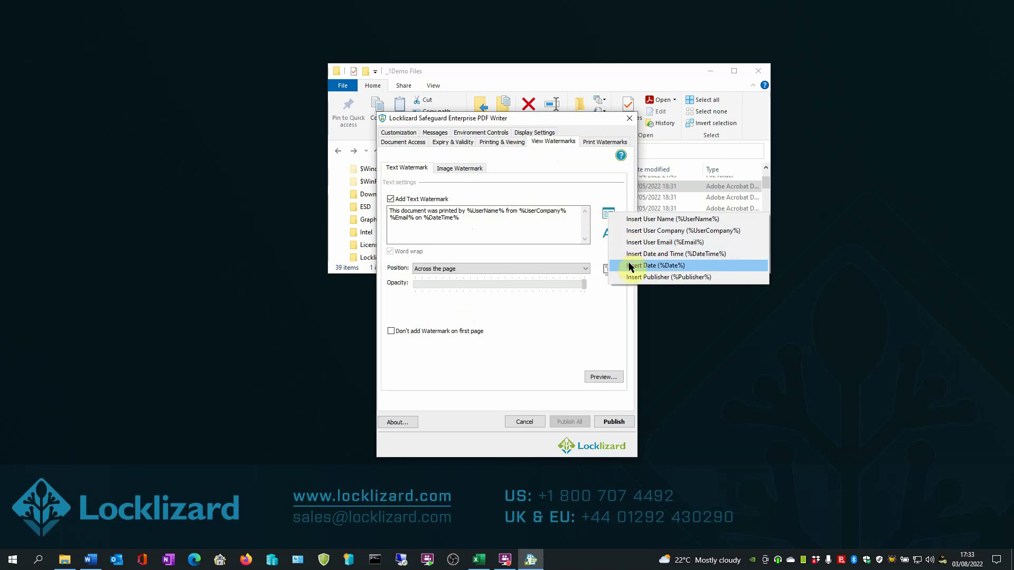
click(555, 242)
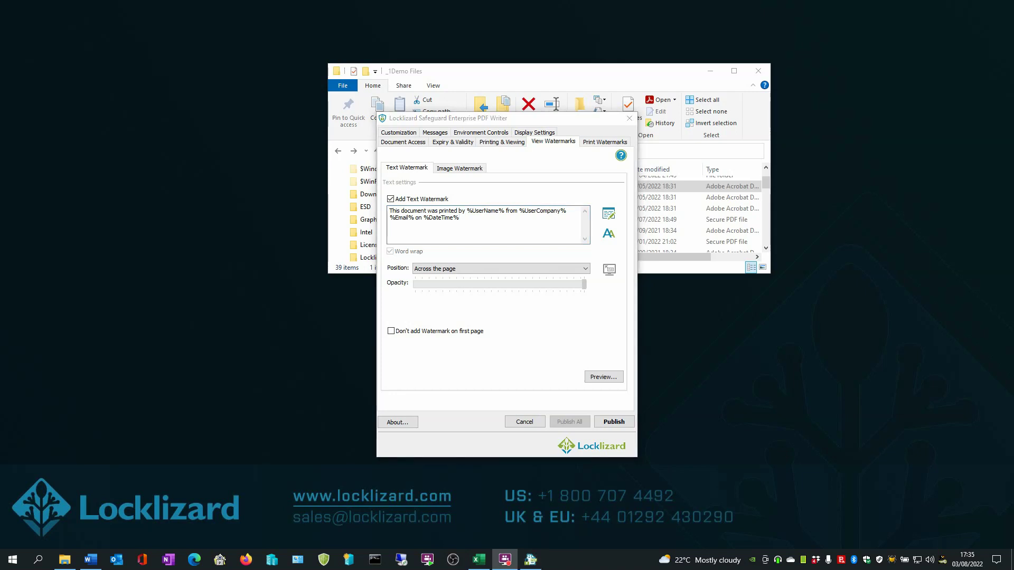
Disallow screen capture with a screen mask and publish the protected PDC.
click(480, 133)
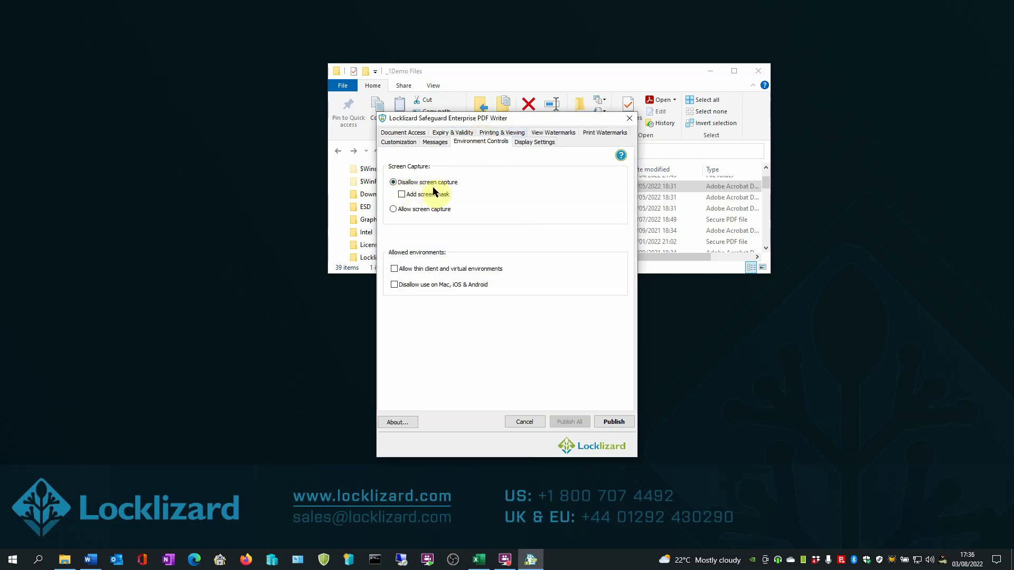
click(401, 195)
click(610, 420)
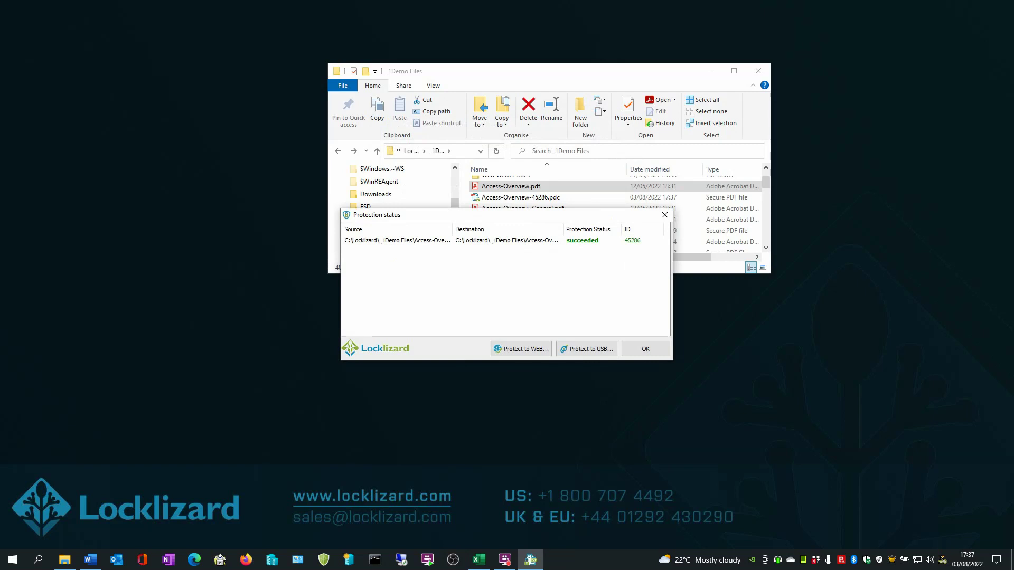
Dismiss the success report for Access-Overview-45286.pdc.
click(650, 350)
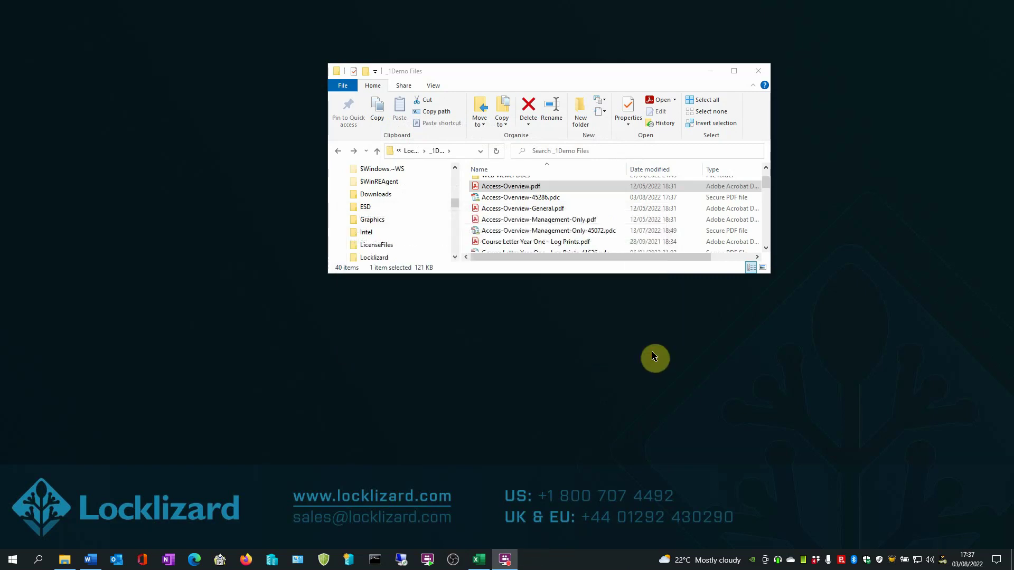
Open Access-Overview-45286.pdc in the Safeguard secure viewer.
click(493, 197)
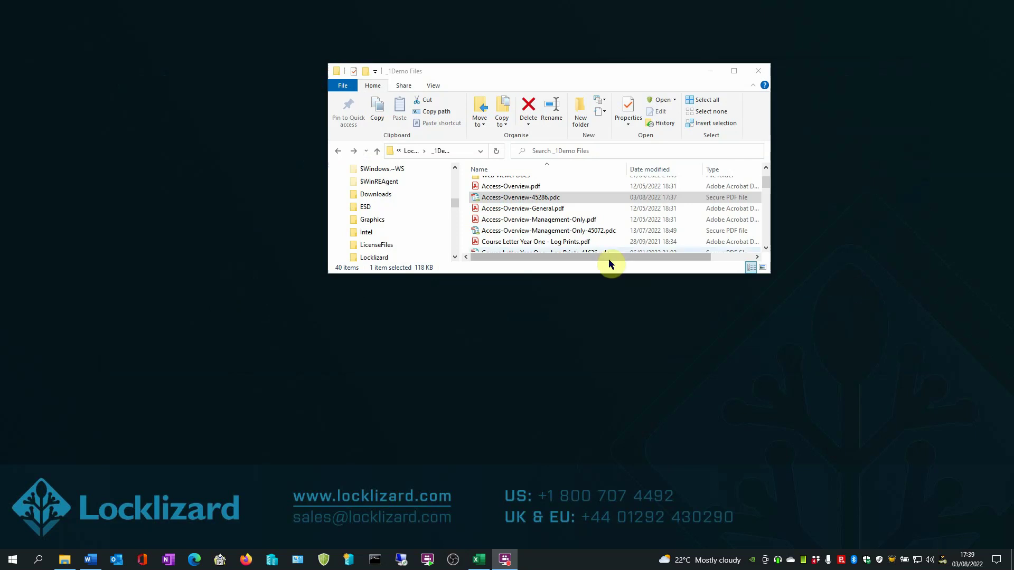
click(527, 199)
double_click(527, 198)
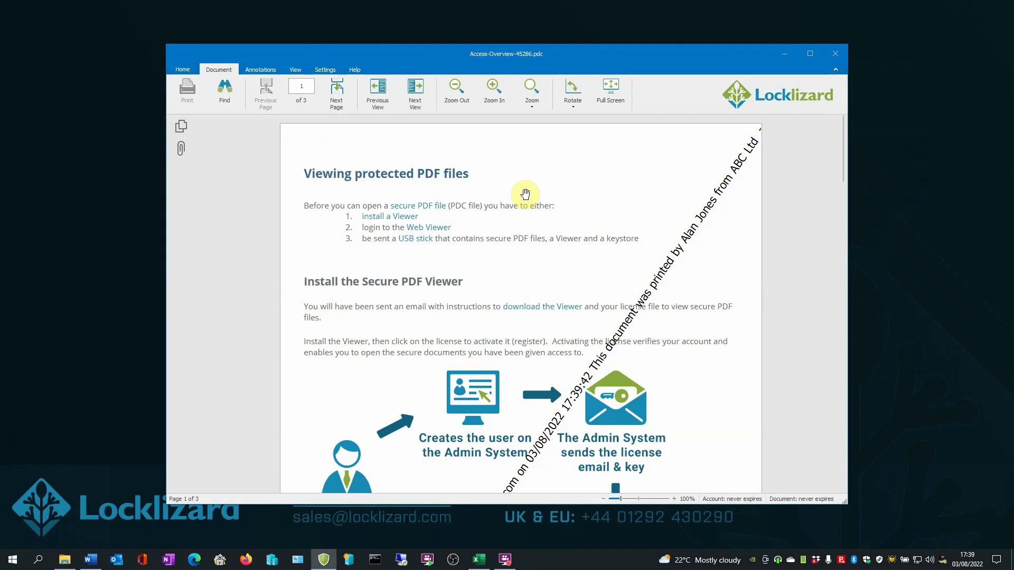
scroll(524, 197, down, 1)
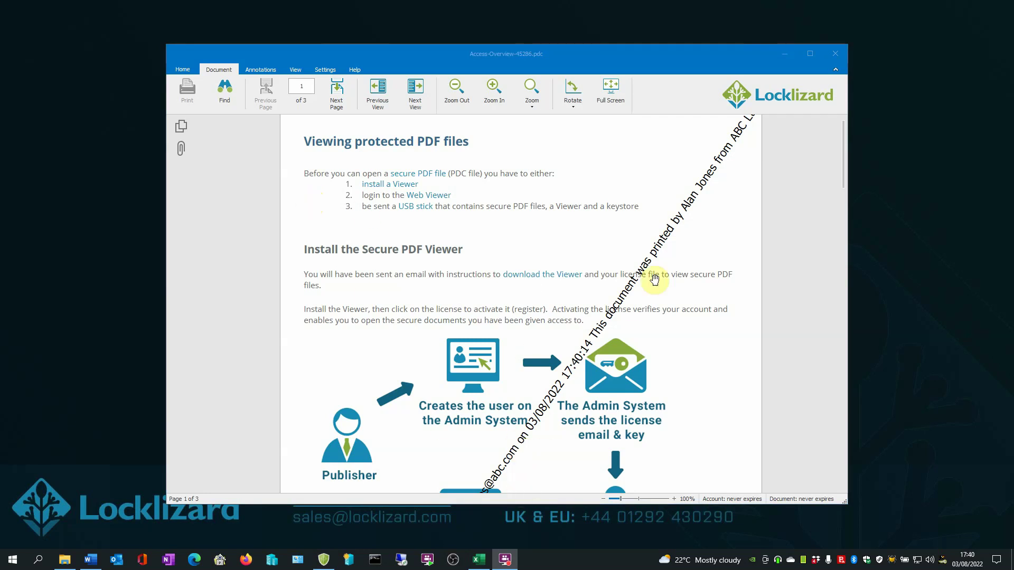
scroll(660, 276, down, 3)
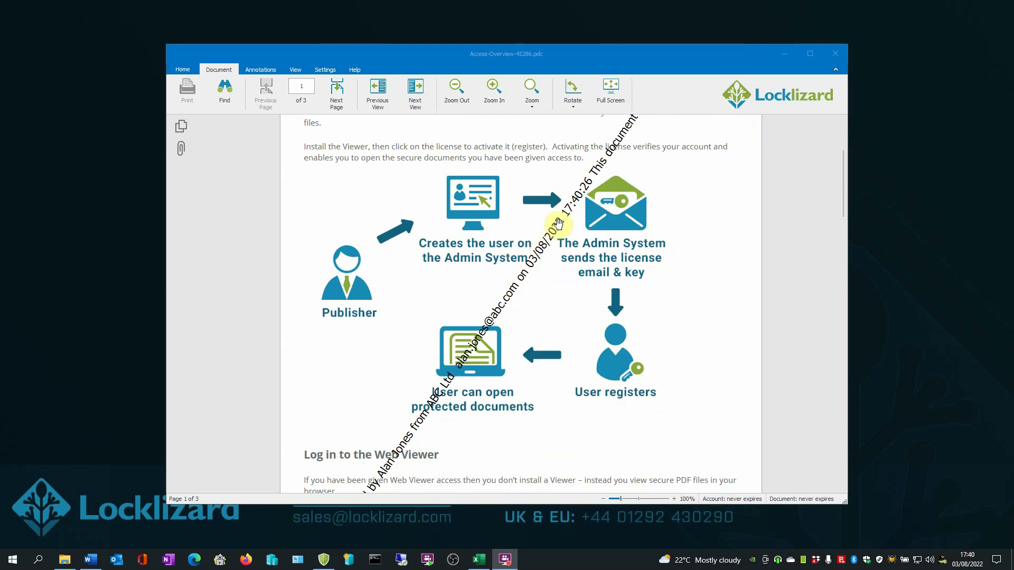
scroll(554, 235, up, 3)
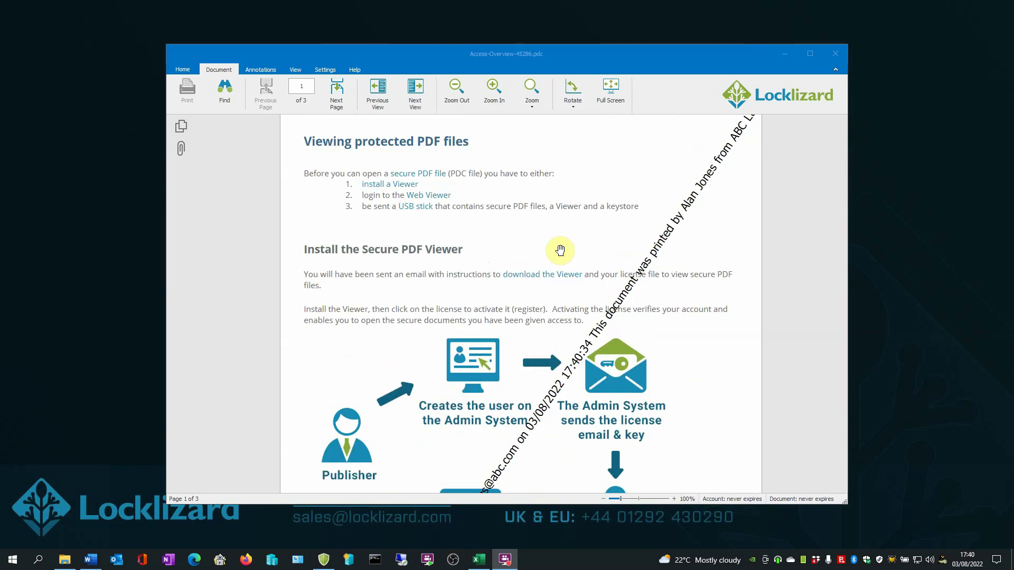
scroll(555, 250, down, 1)
scroll(554, 249, up, 1)
scroll(449, 257, up, 1)
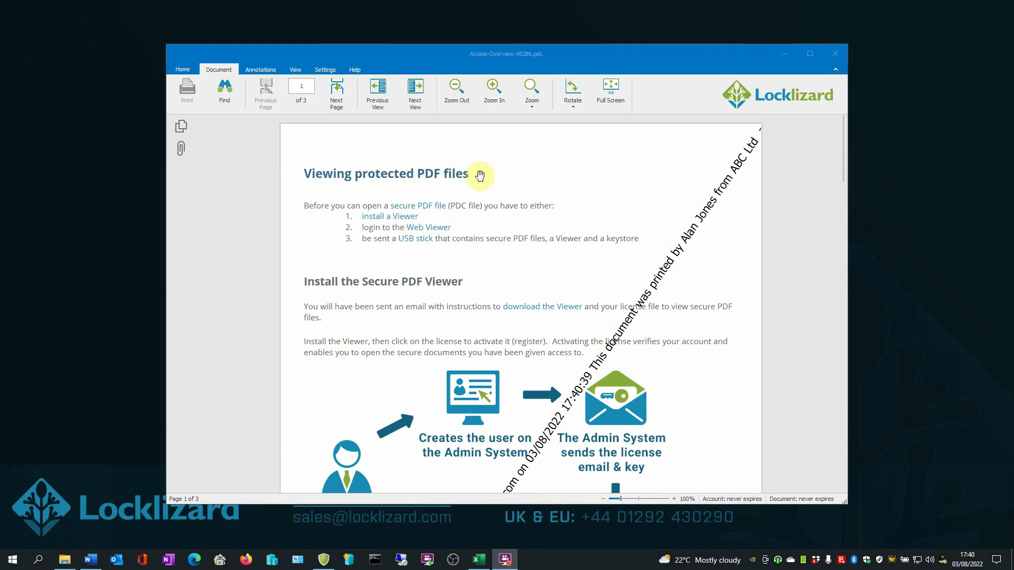
scroll(622, 292, down, 3)
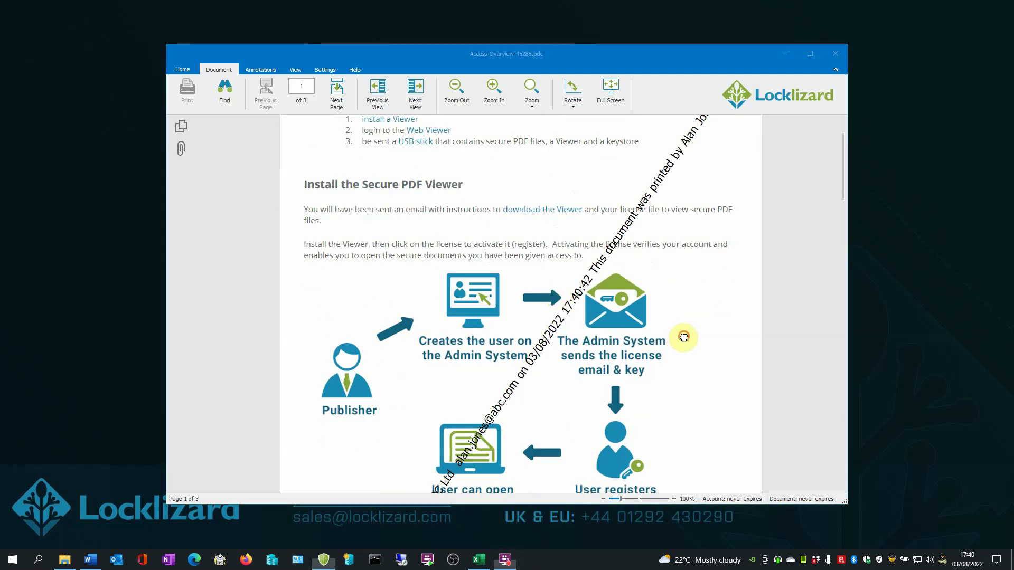
scroll(682, 340, down, 2)
scroll(686, 359, up, 3)
scroll(688, 343, down, 1)
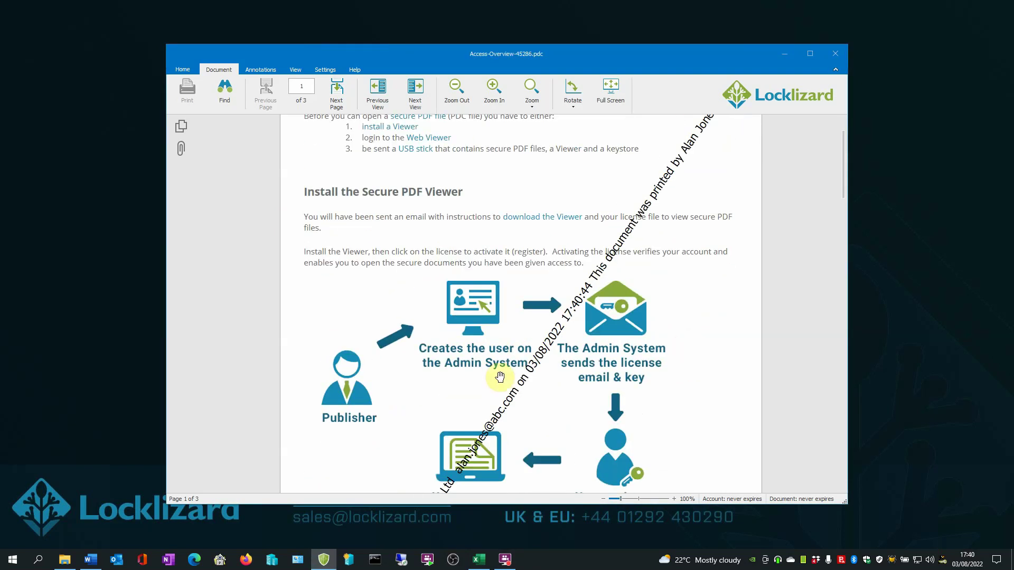
scroll(460, 276, up, 3)
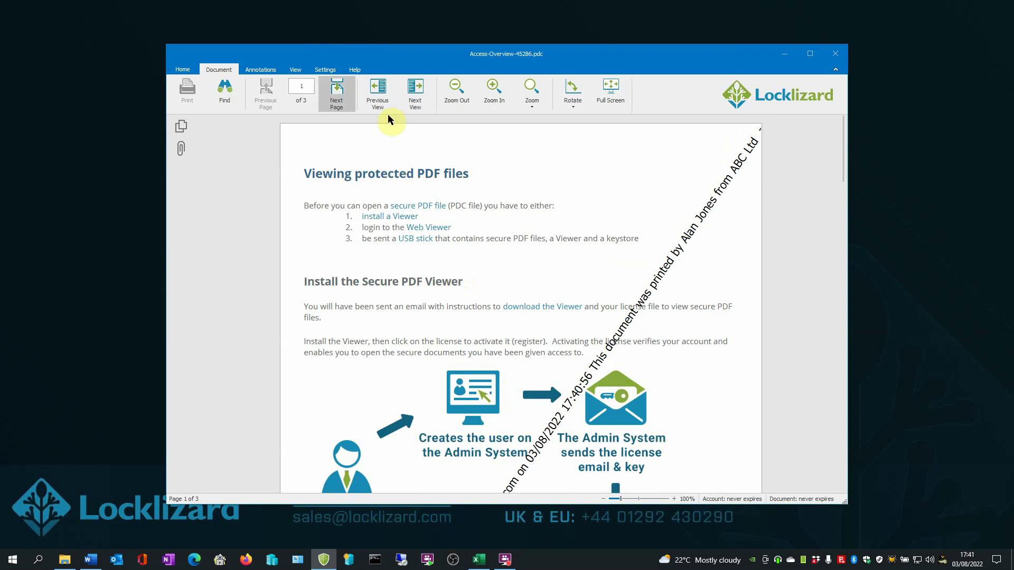
Check the Annotations tab, return to Document, and close the Safeguard viewer.
click(256, 70)
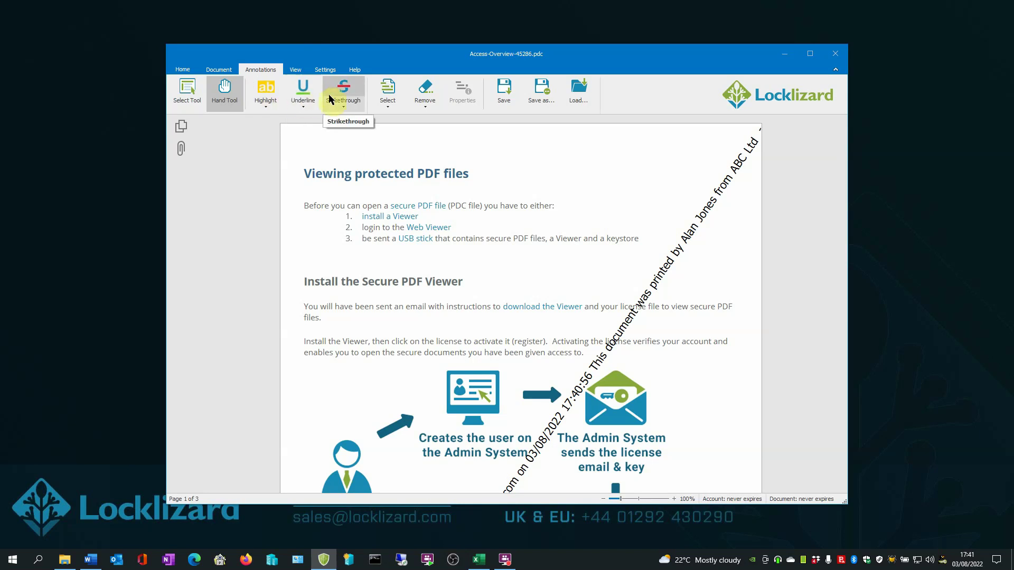
scroll(222, 99, up, 1)
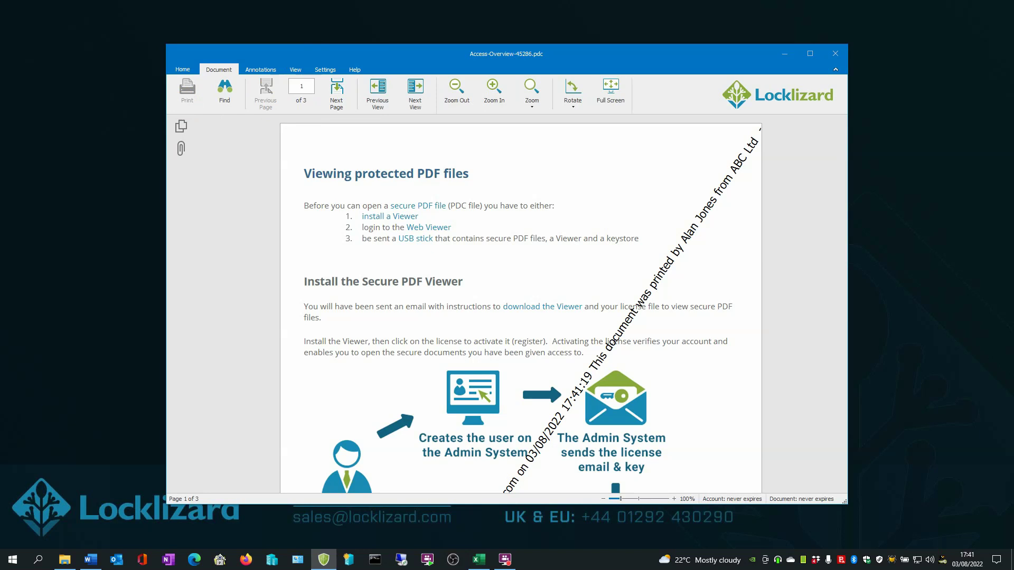
click(442, 214)
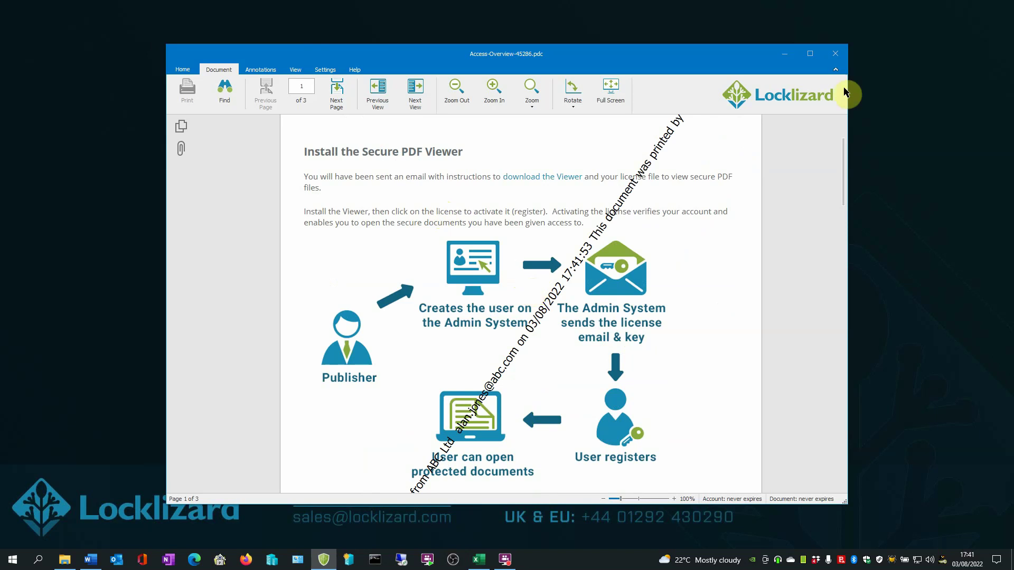
click(835, 54)
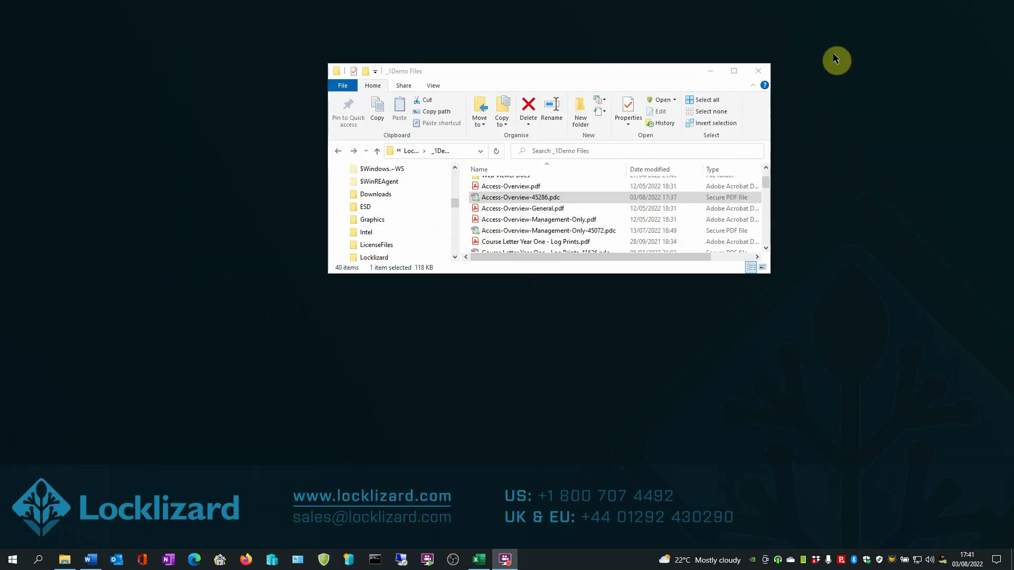